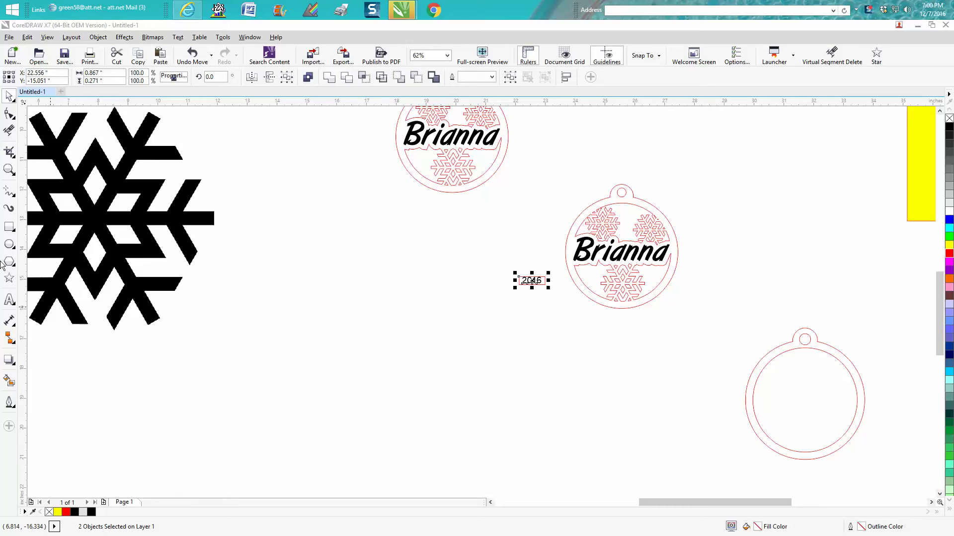
# Step: Zoom out to the full page, then zoom in on the middle Brianna ornament and 2016 date
pyautogui.click(11, 171)
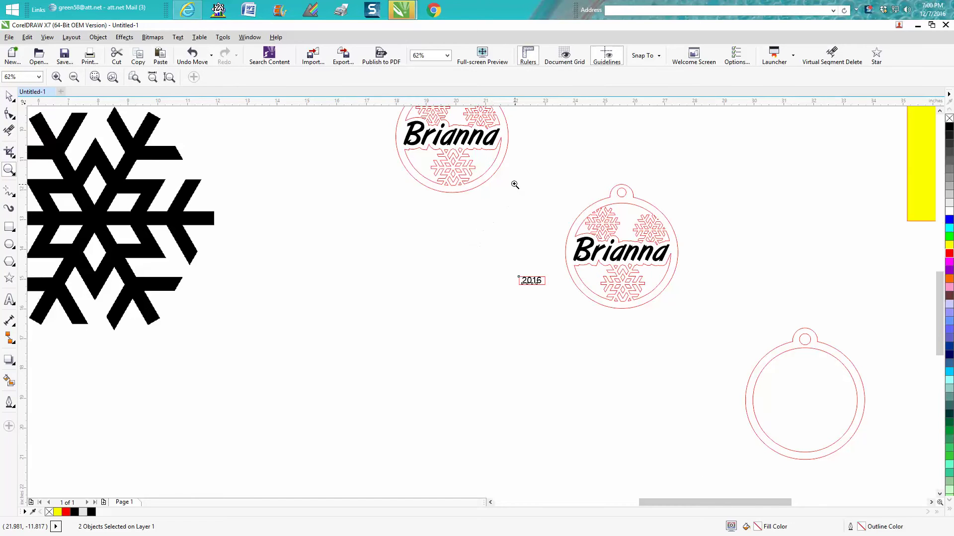
pyautogui.moveTo(505, 186); pyautogui.dragTo(753, 339)
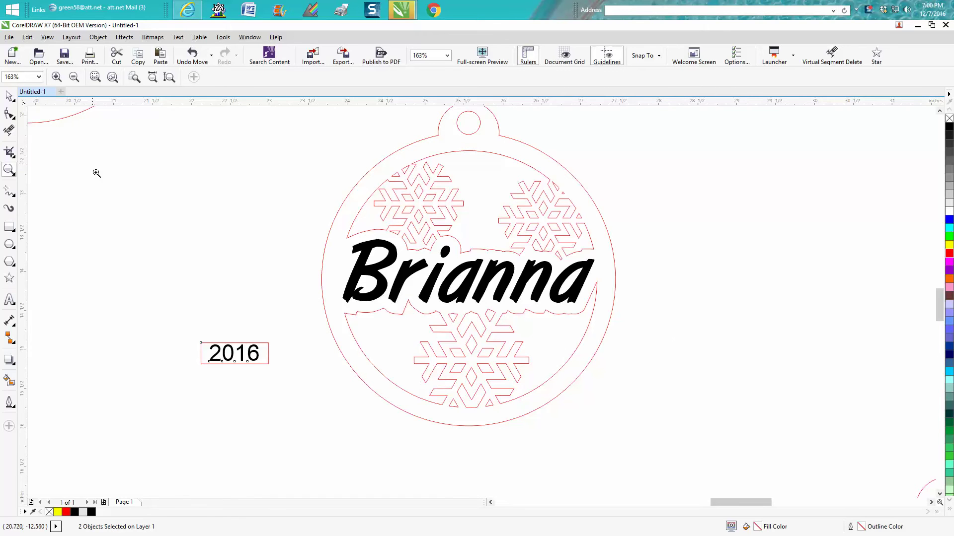
pyautogui.press('F3')
pyautogui.press('F3')
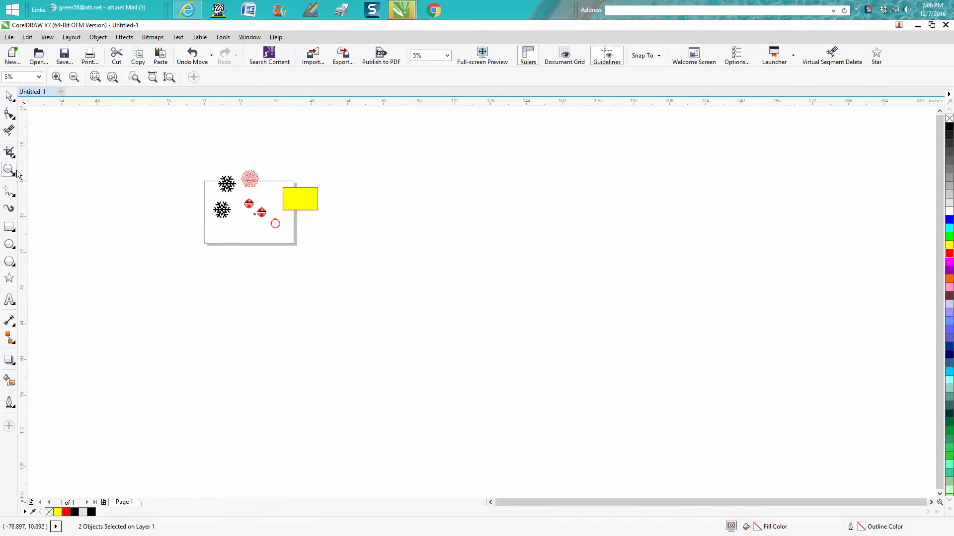
pyautogui.click(319, 216)
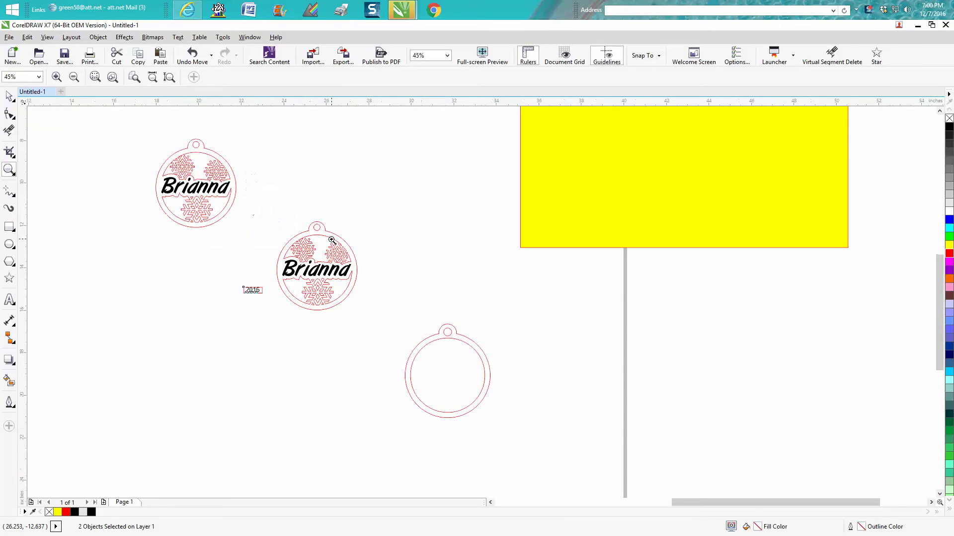
pyautogui.moveTo(215, 218); pyautogui.dragTo(466, 366)
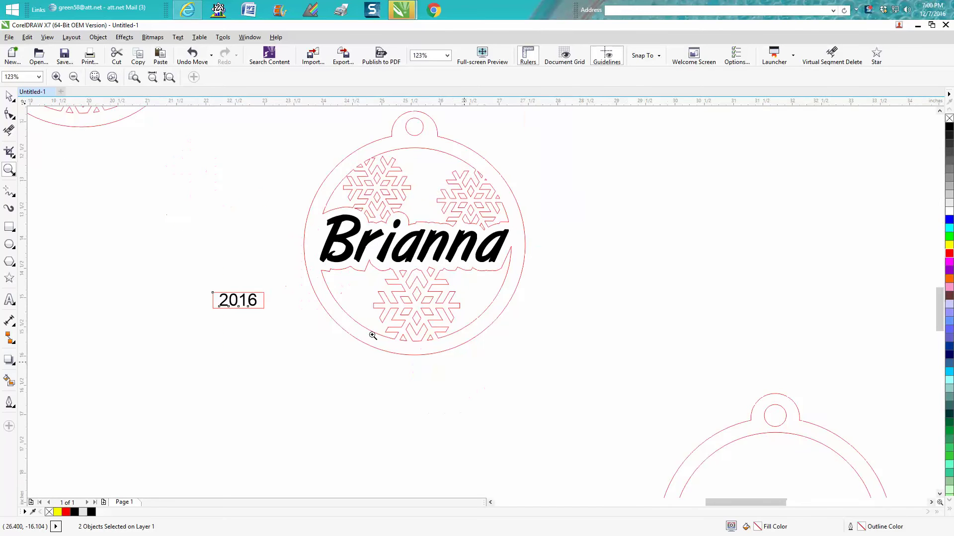
# Step: Drag the 2016 date into the pocket below Brianna on the middle ornament
pyautogui.click(11, 97)
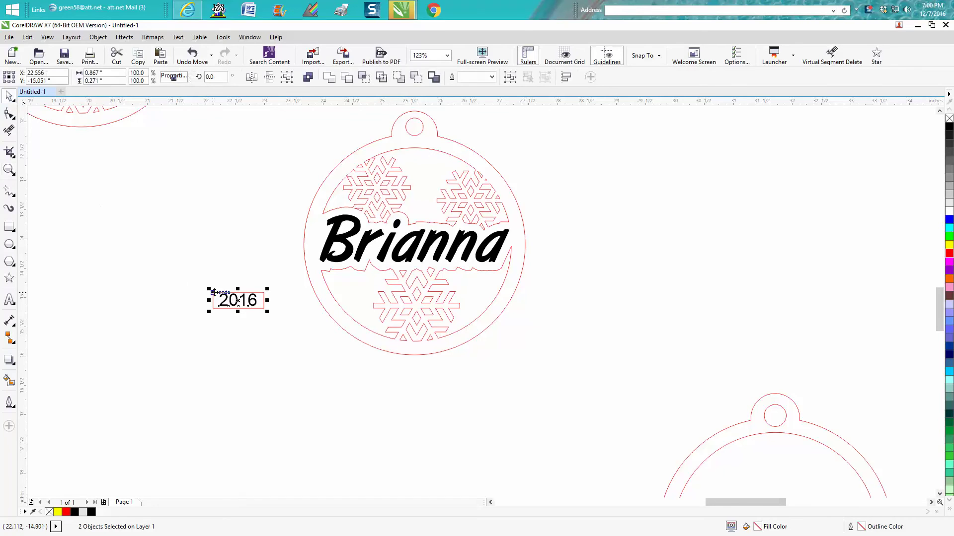
pyautogui.click(238, 300)
pyautogui.moveTo(238, 300); pyautogui.dragTo(483, 277)
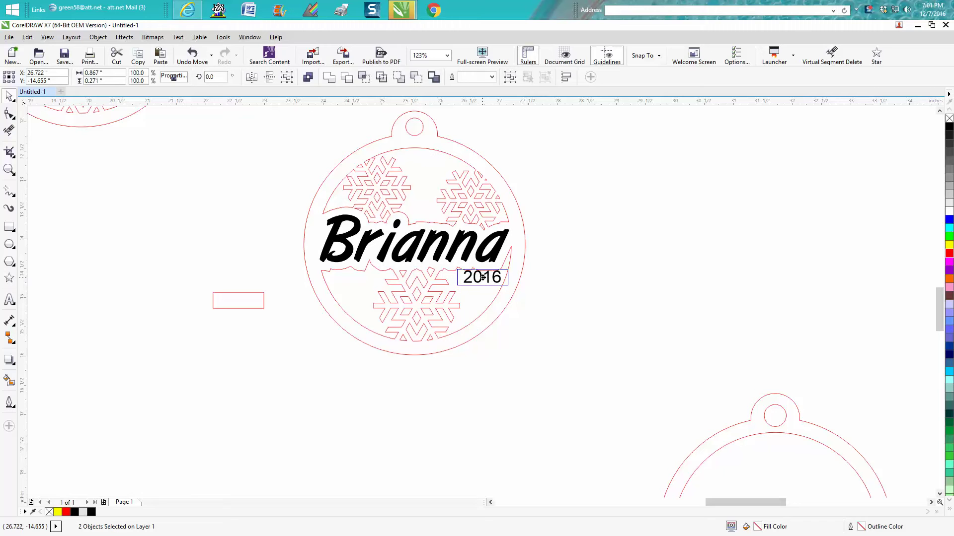
# Step: Zoom in closely on the 2016 date to check its placement
pyautogui.click(483, 277)
pyautogui.click(9, 171)
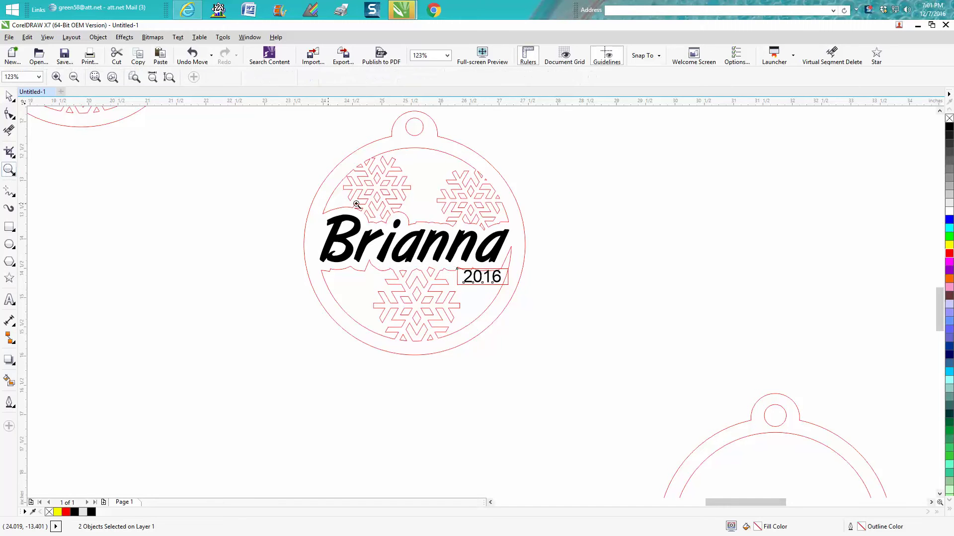
pyautogui.moveTo(506, 230); pyautogui.dragTo(603, 340)
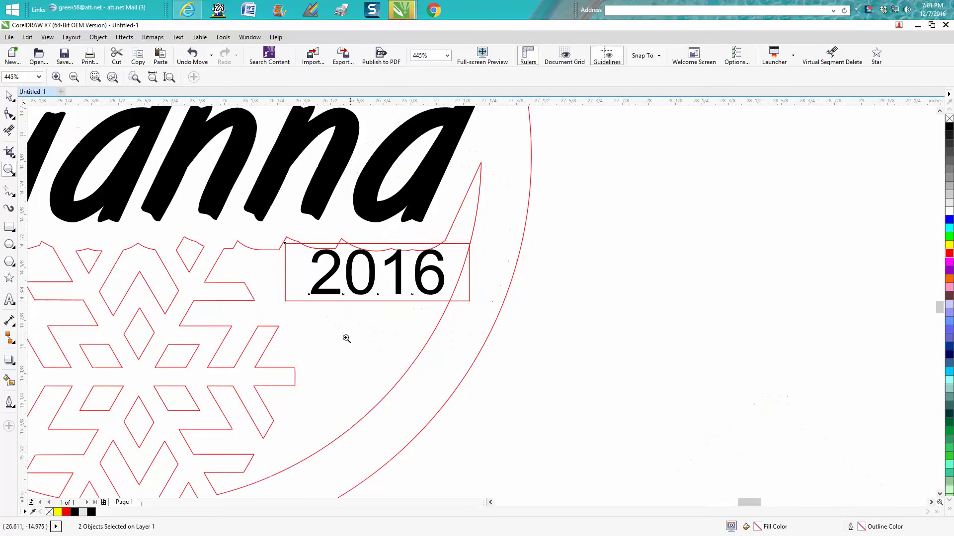
pyautogui.click(10, 95)
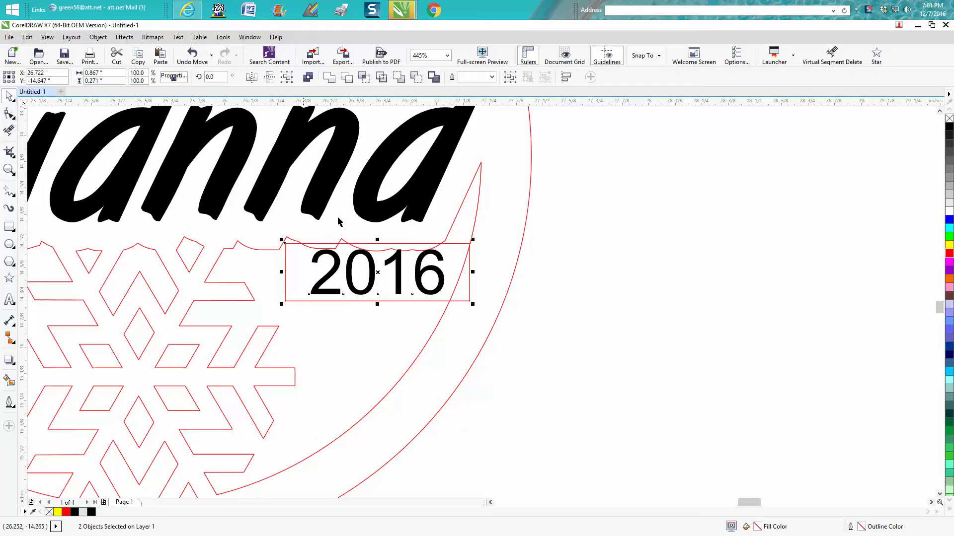
pyautogui.click(540, 332)
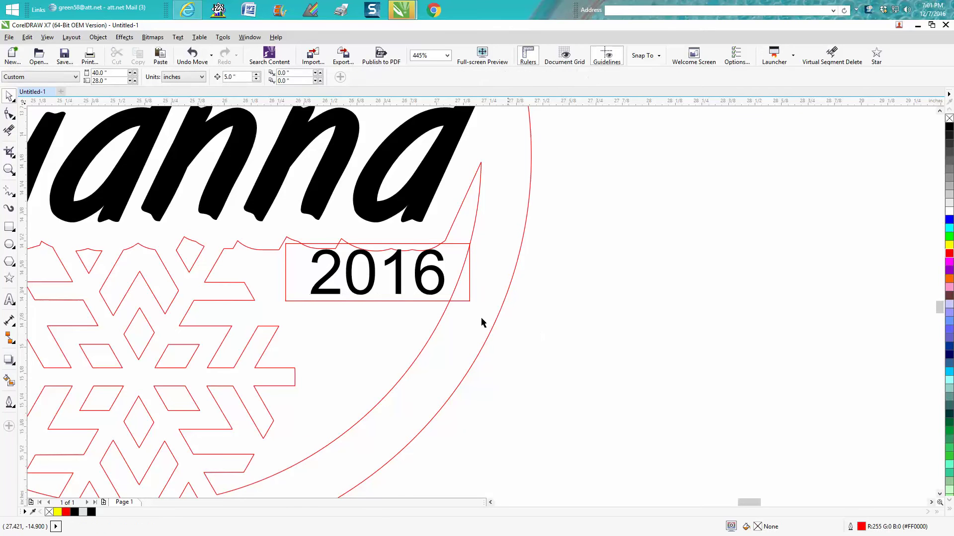
# Step: Delete the 2016 date, then undo to restore it
pyautogui.click(440, 277)
pyautogui.press('Delete')
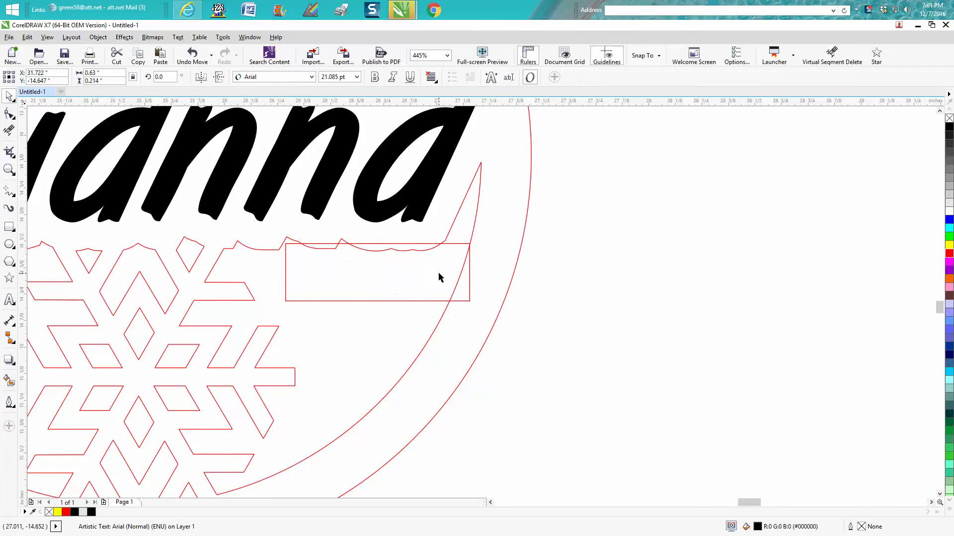
pyautogui.scroll(-2, 703, 304)
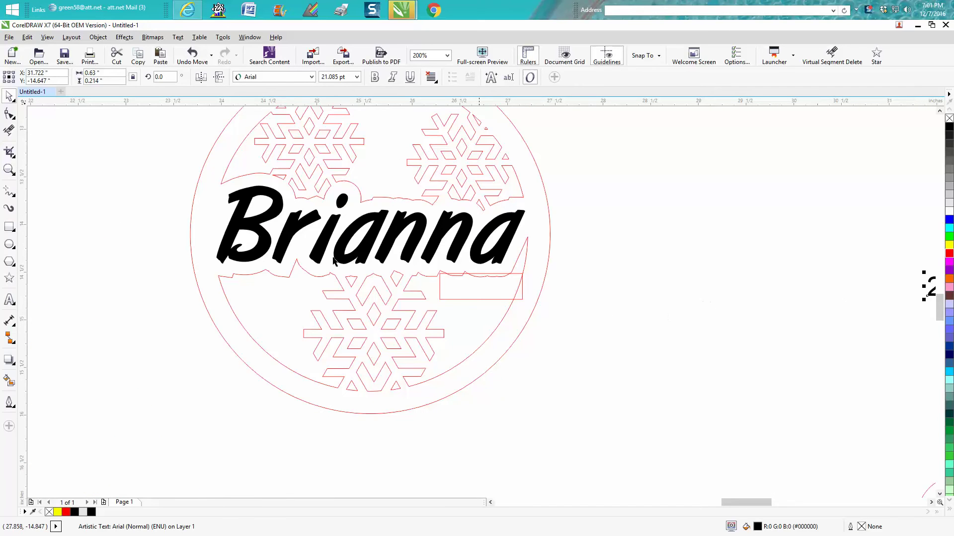
pyautogui.click(192, 55)
# Step: Set the nudge distance to 2.0 and nudge 2016 to the right of the ornament
pyautogui.click(597, 142)
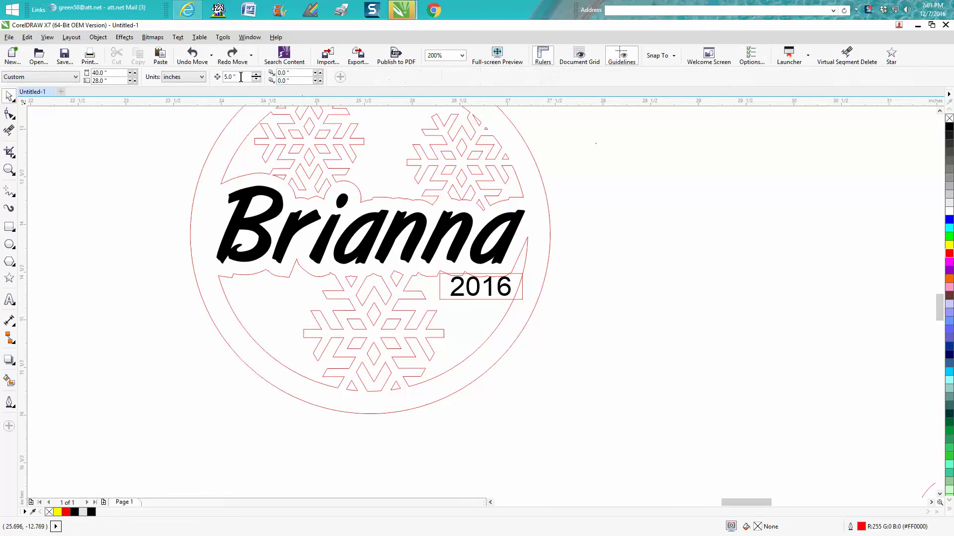
pyautogui.write('2')
pyautogui.press('Return')
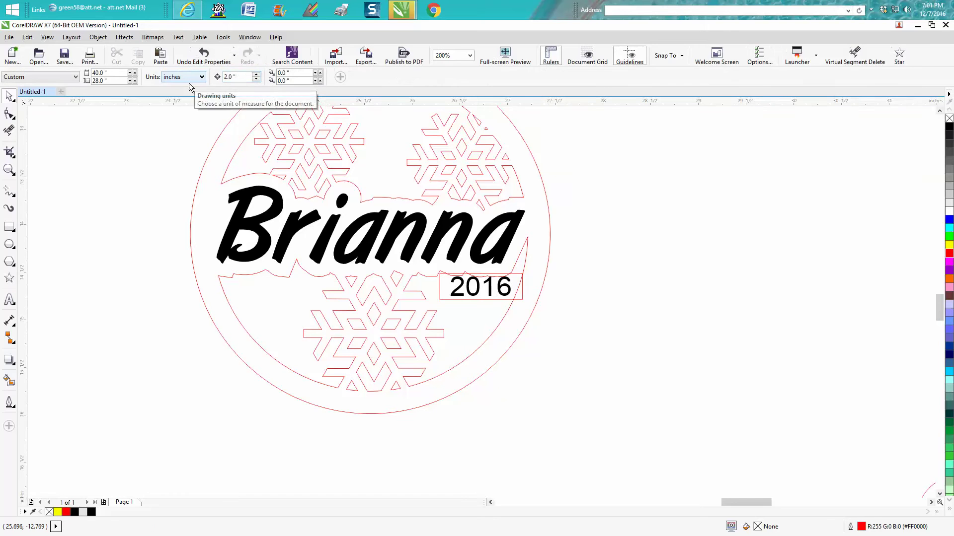
pyautogui.click(475, 294)
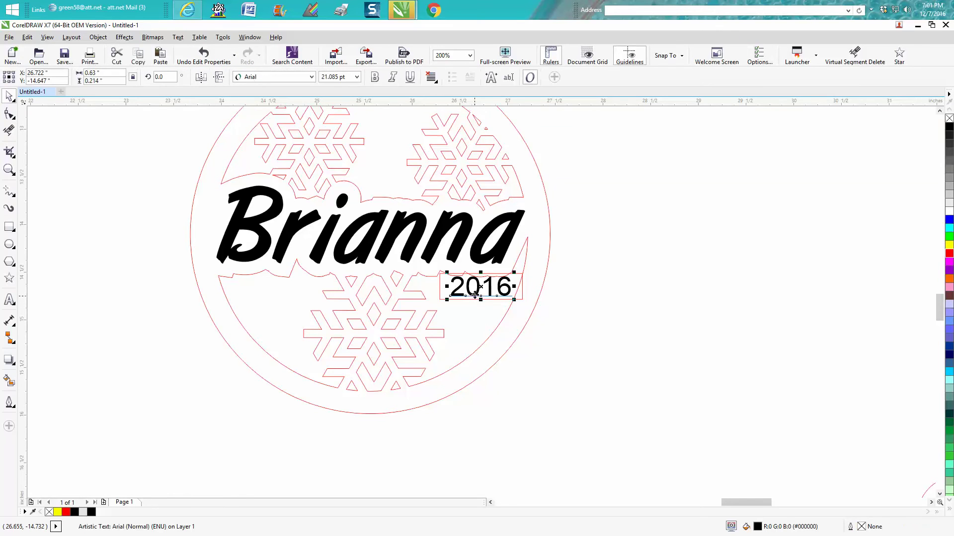
pyautogui.press('Right')
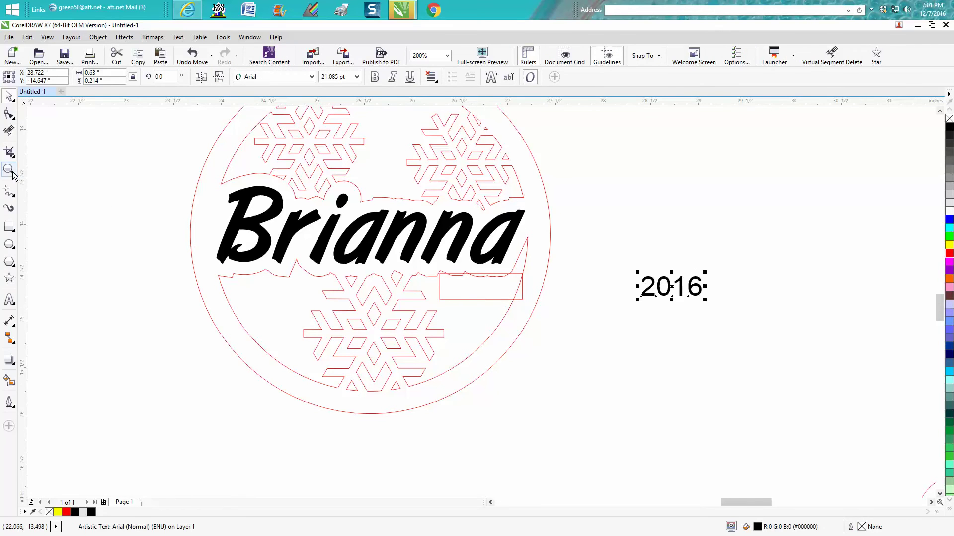
# Step: Zoom in and select the small rectangle beneath the Brianna name
pyautogui.click(10, 171)
pyautogui.moveTo(422, 273); pyautogui.dragTo(554, 327)
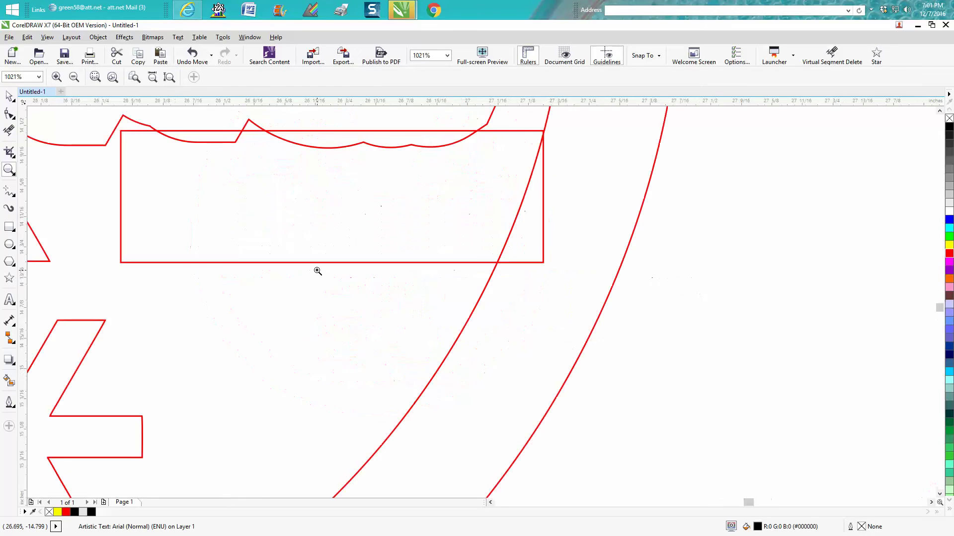
pyautogui.press('F3')
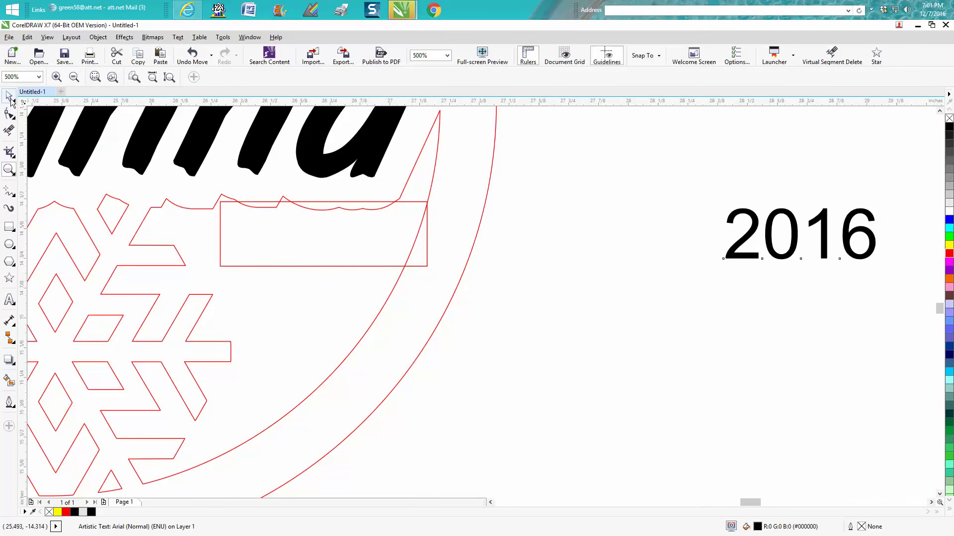
pyautogui.click(10, 96)
pyautogui.click(316, 210)
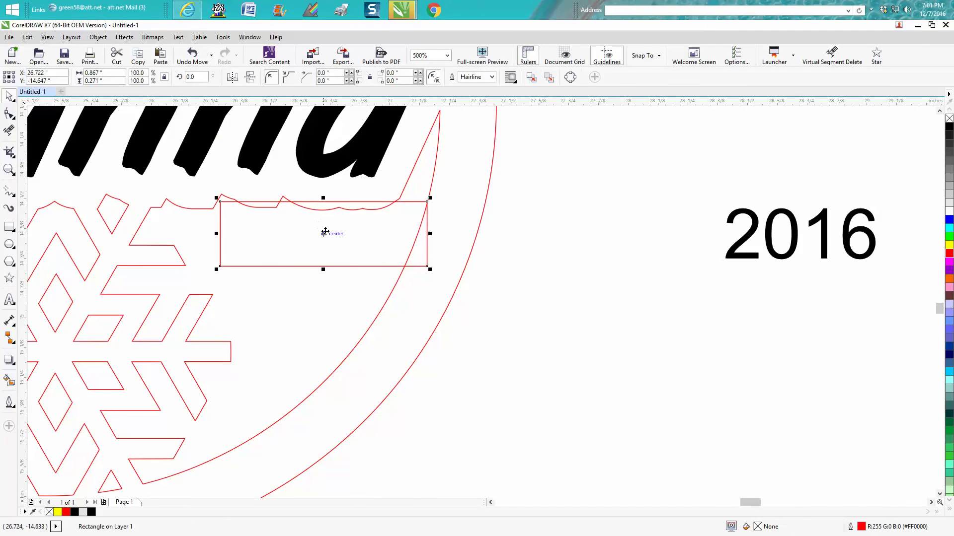
# Step: Move the rectangle up against the name's outline and give its bottom-left corner a 0.06" radius
pyautogui.moveTo(325, 234); pyautogui.dragTo(333, 228)
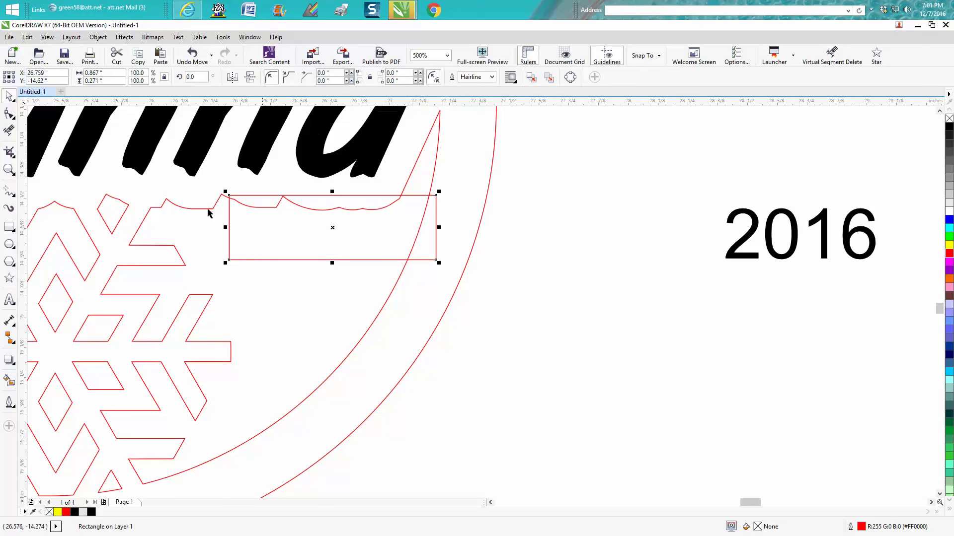
pyautogui.click(352, 81)
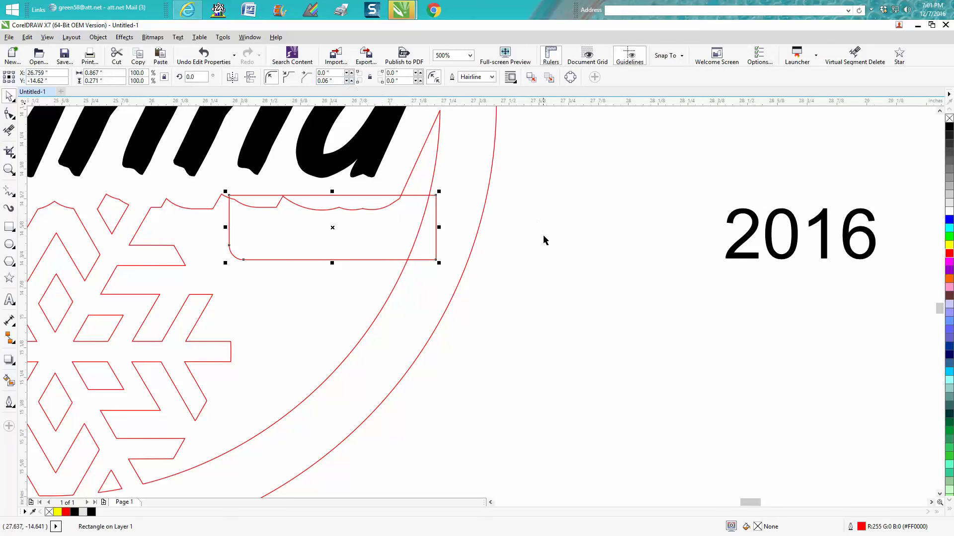
pyautogui.click(10, 131)
# Step: Trim the wavy top segment, the rectangle's top edge and its right edge beyond the rim
pyautogui.click(305, 208)
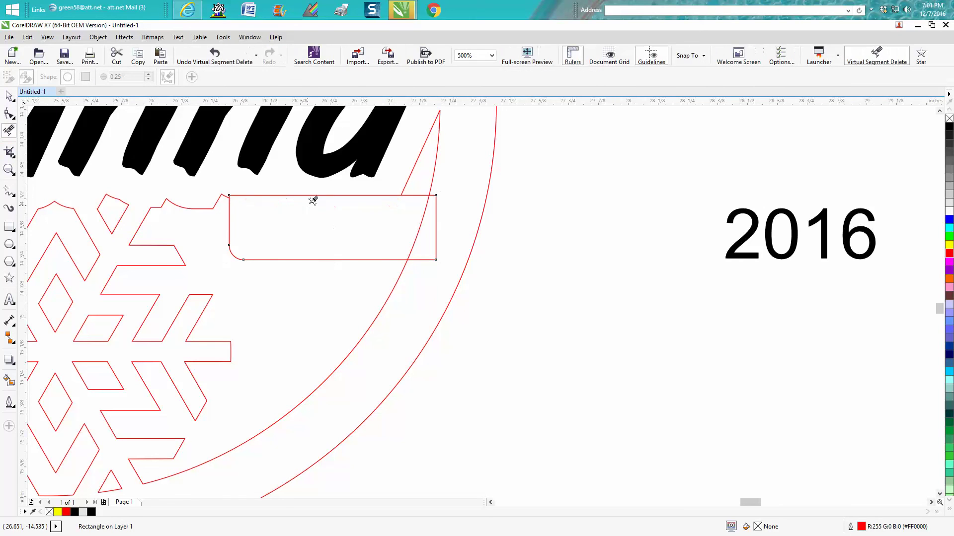
pyautogui.click(310, 195)
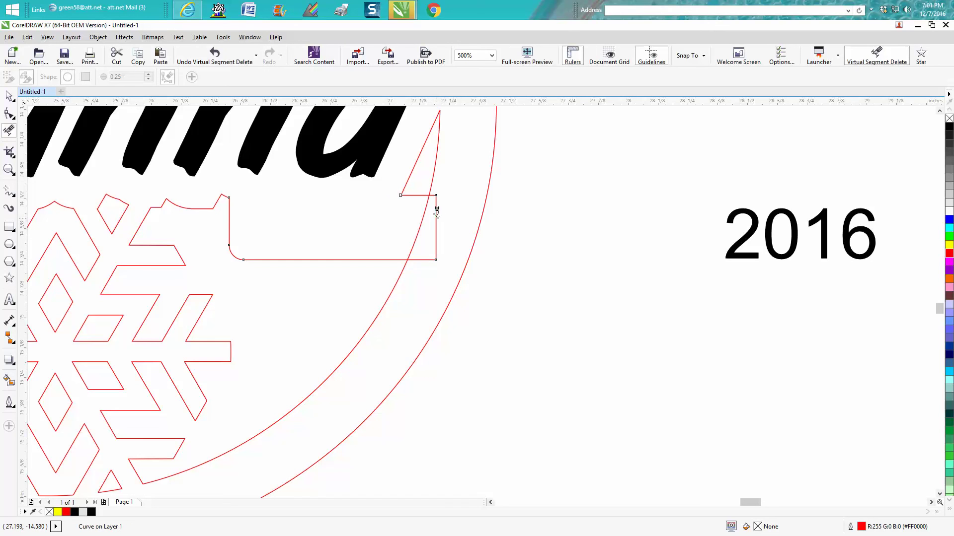
pyautogui.click(436, 208)
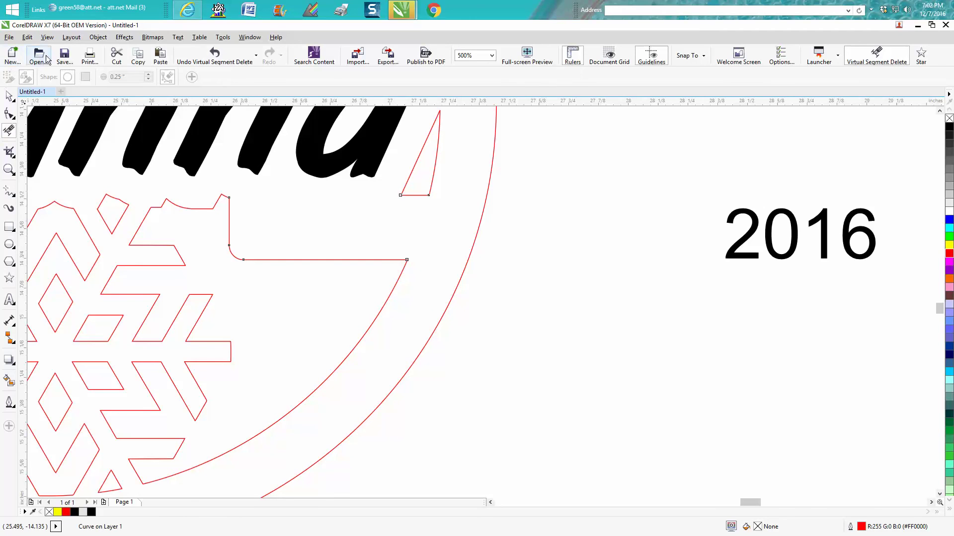
pyautogui.click(10, 38)
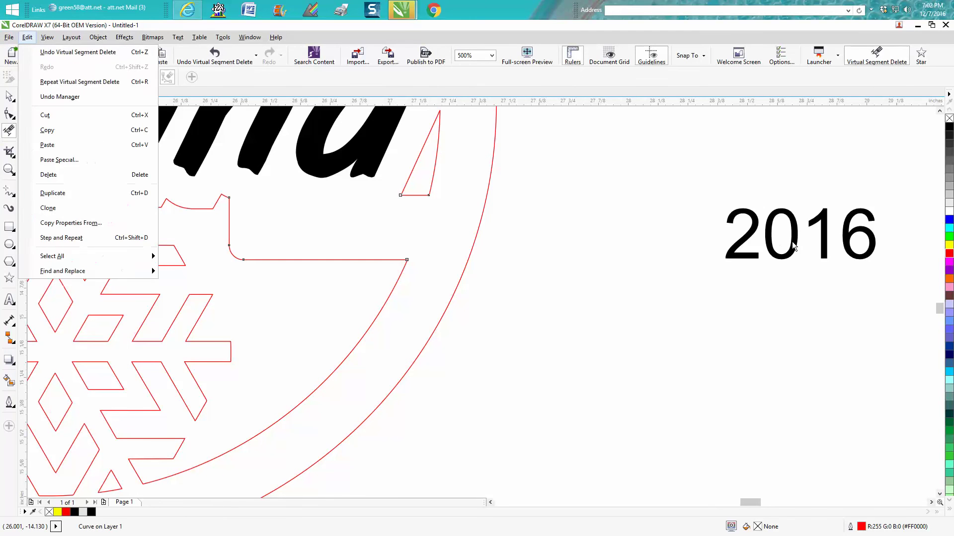
pyautogui.click(112, 260)
# Step: Align the 2016 text into the pocket with P and nudge it slightly higher
pyautogui.click(10, 97)
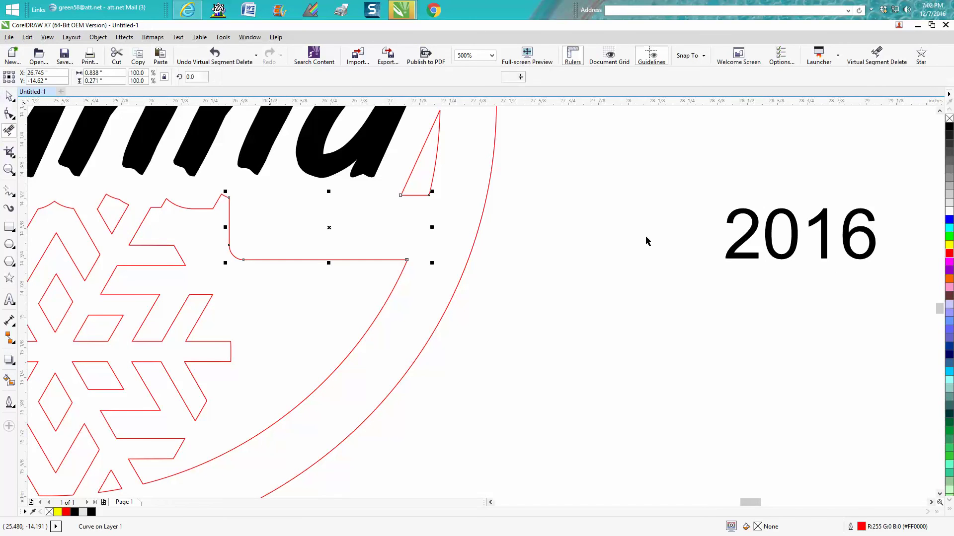
pyautogui.click(786, 252)
pyautogui.press('p')
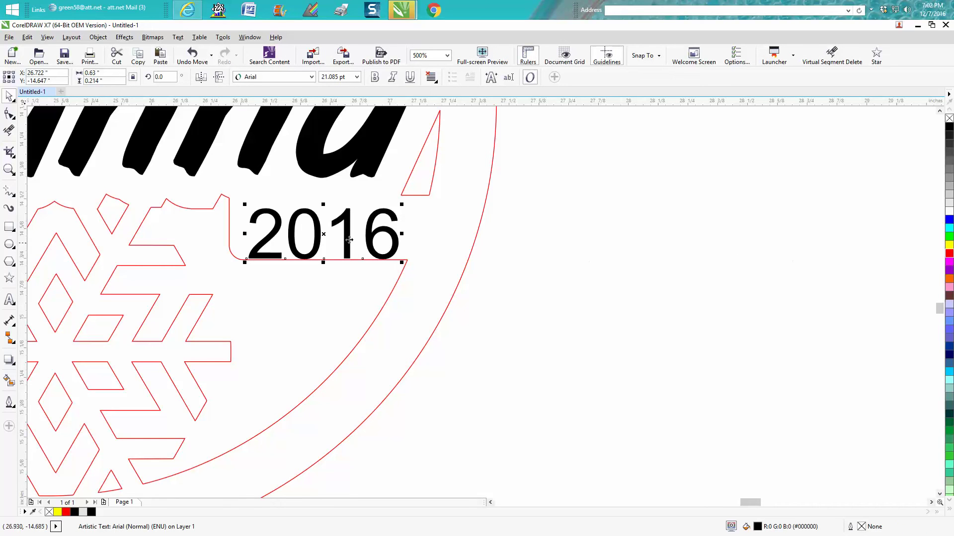
pyautogui.moveTo(325, 233); pyautogui.dragTo(323, 225)
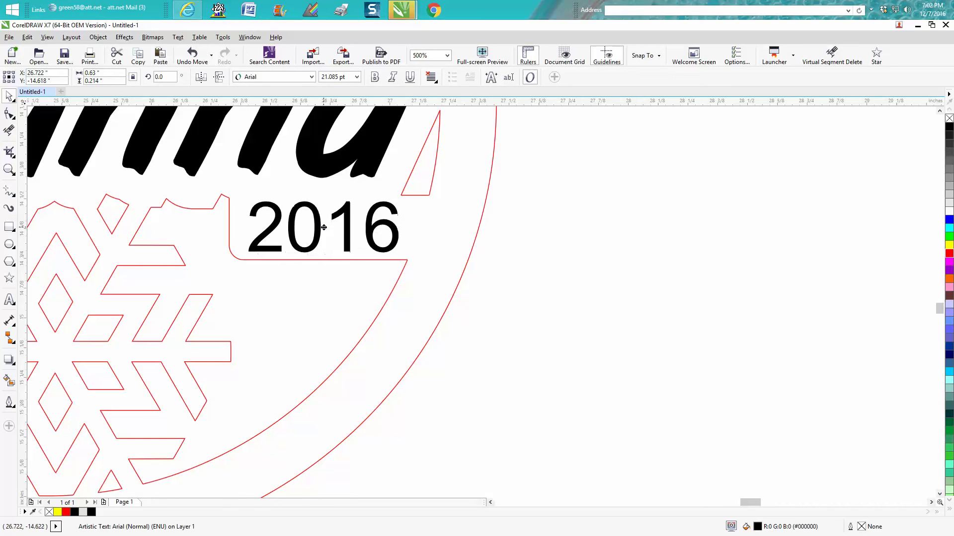
pyautogui.scroll(-2, 611, 265)
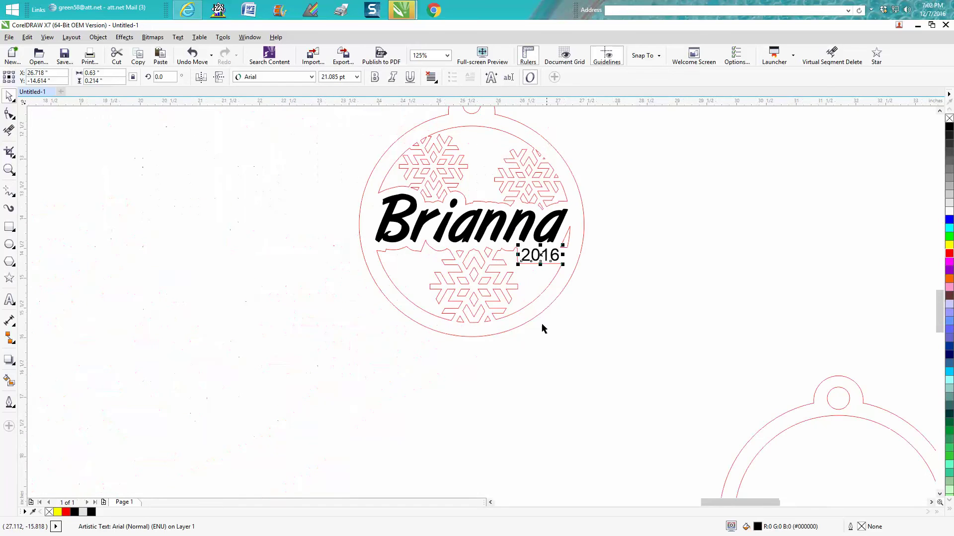
# Step: Zoom out, then zoom back in on the Brianna ornament to review the layout
pyautogui.click(83, 219)
pyautogui.click(10, 169)
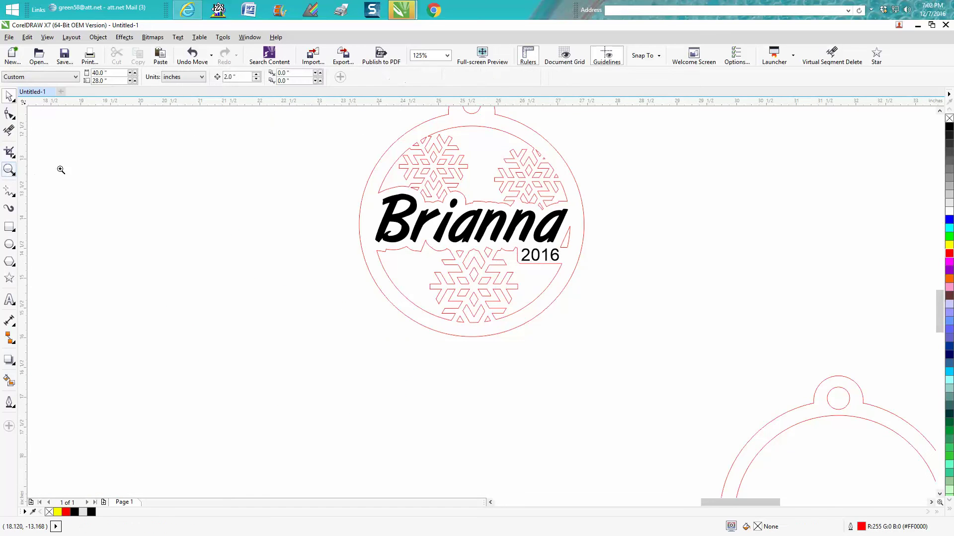
pyautogui.scroll(-1, 304, 140)
pyautogui.moveTo(293, 114); pyautogui.dragTo(433, 271)
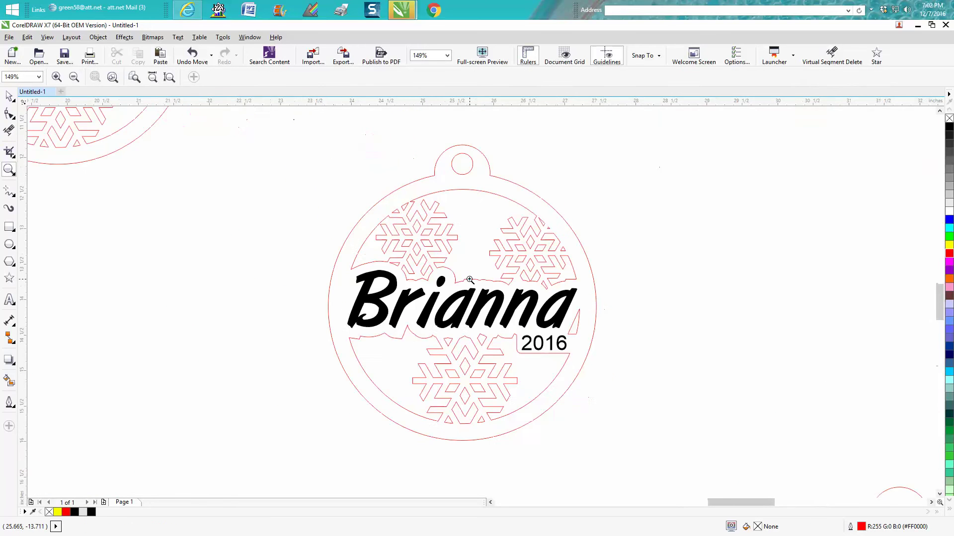